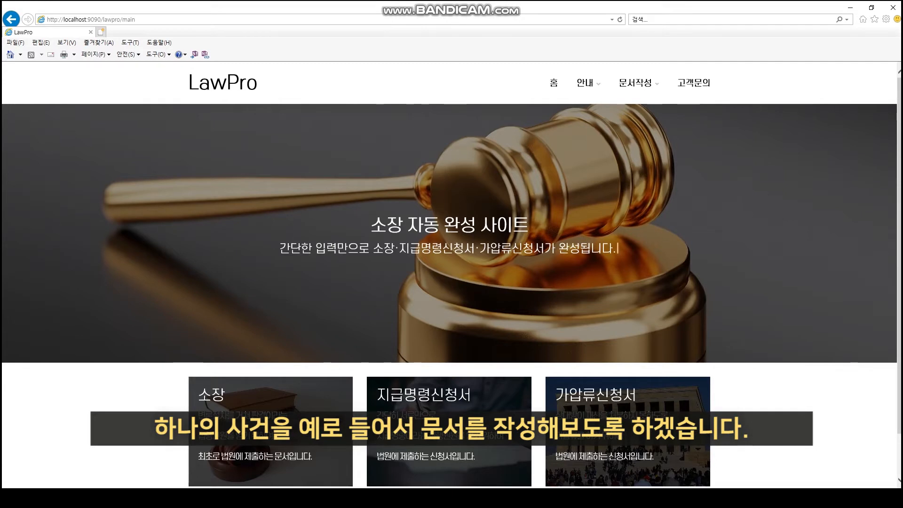
Bring up the Notepad case notes (2019 tutoring, 450,000 won monthly) beside LawPro's main page
key("alt+Tab")
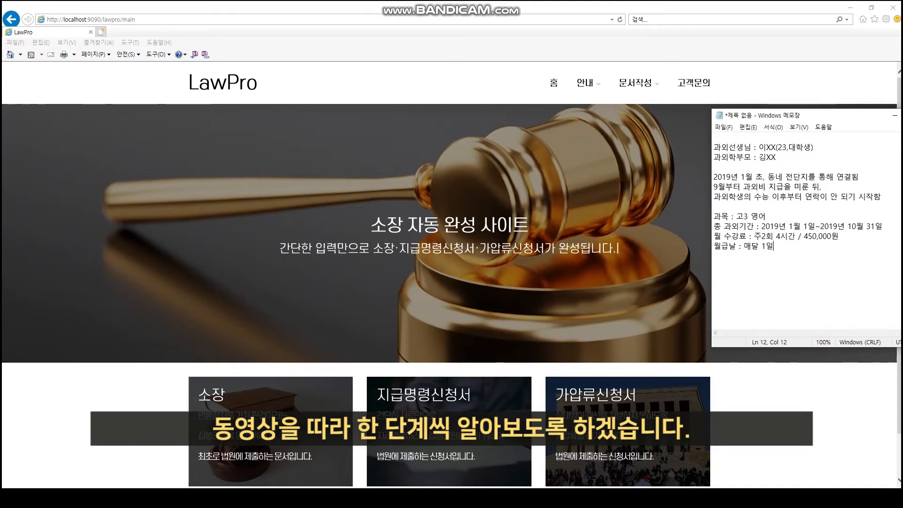
Open 문서작성 > 지급명령신청서 and start a new paid application (작성하기, 30,000원)
mouse_move(635, 83)
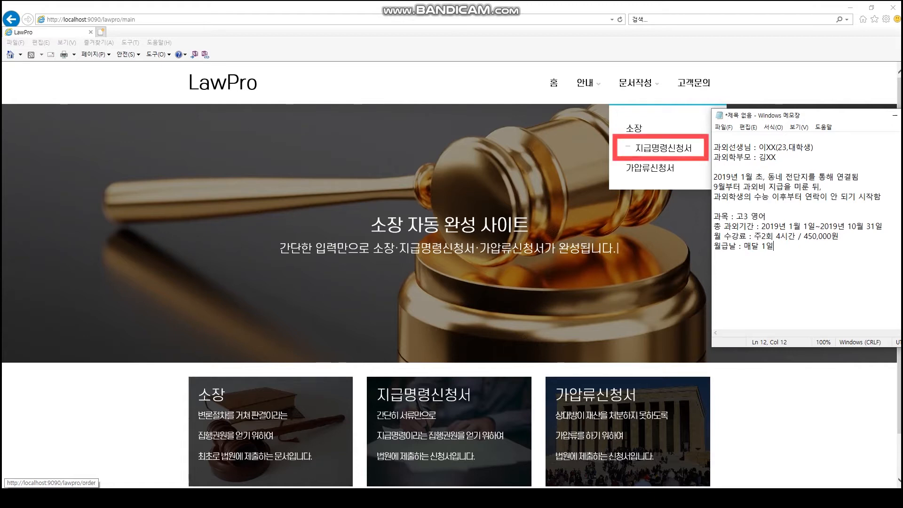
left_click(663, 149)
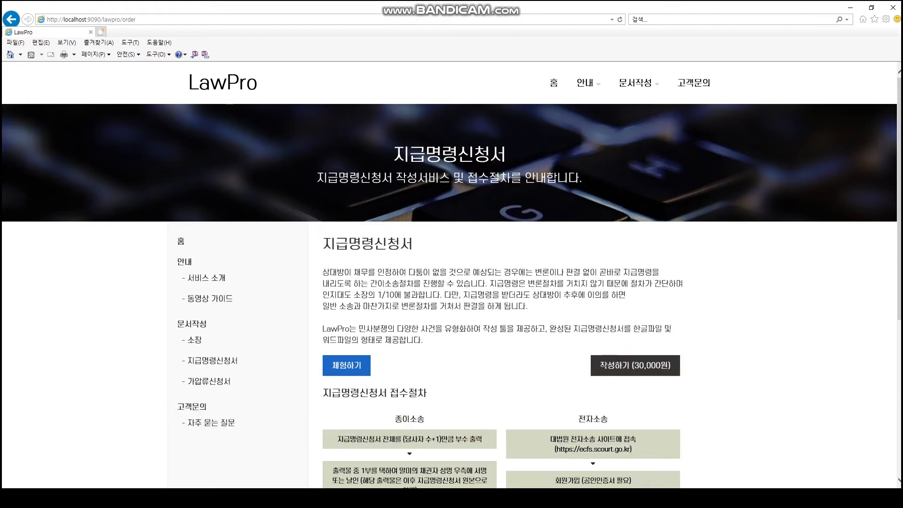
left_click(635, 365)
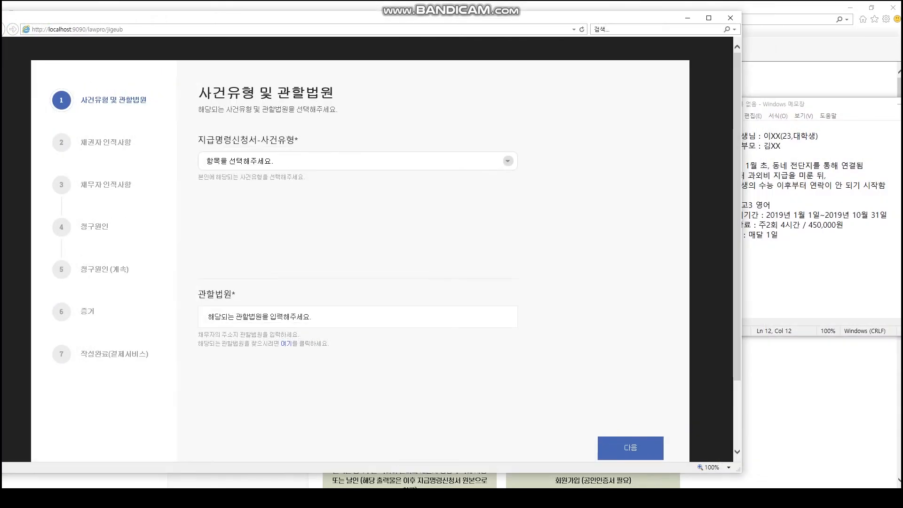
Choose 수강료 as the 사건유형 and open the 관할법원 court finder
left_click(357, 161)
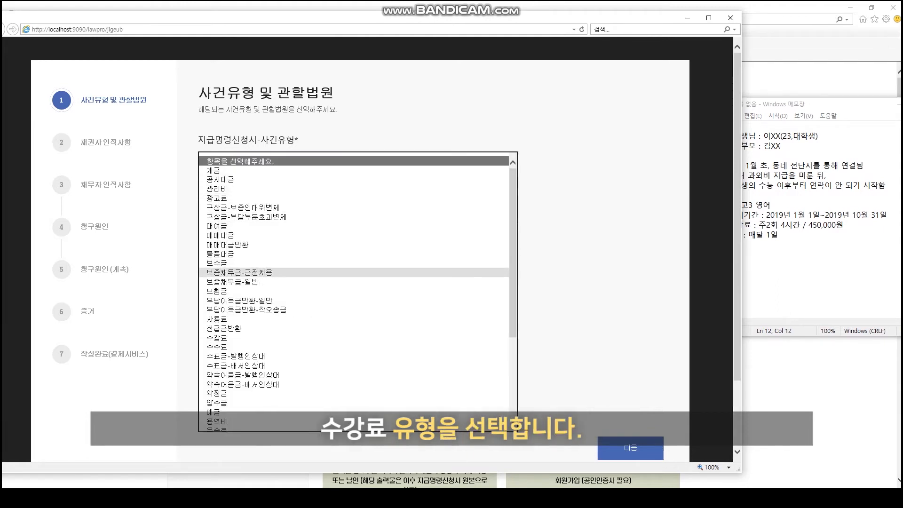
left_click(236, 338)
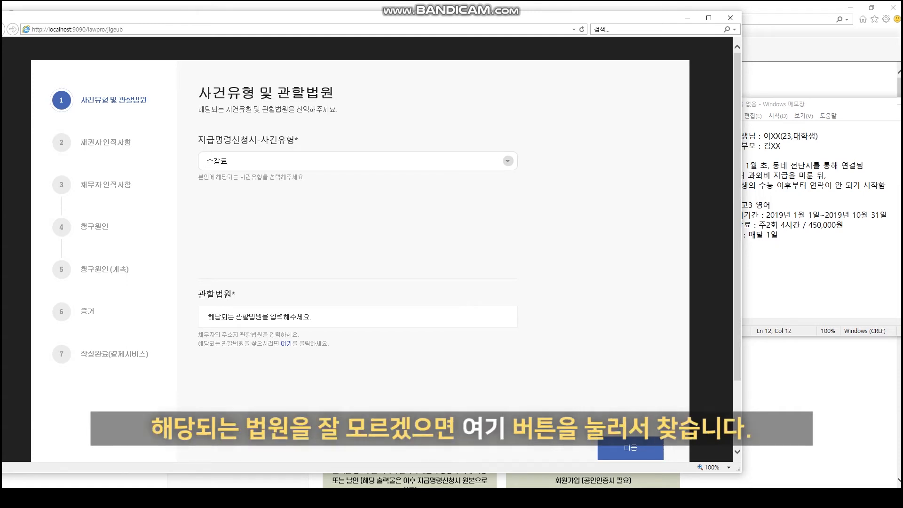
left_click(286, 344)
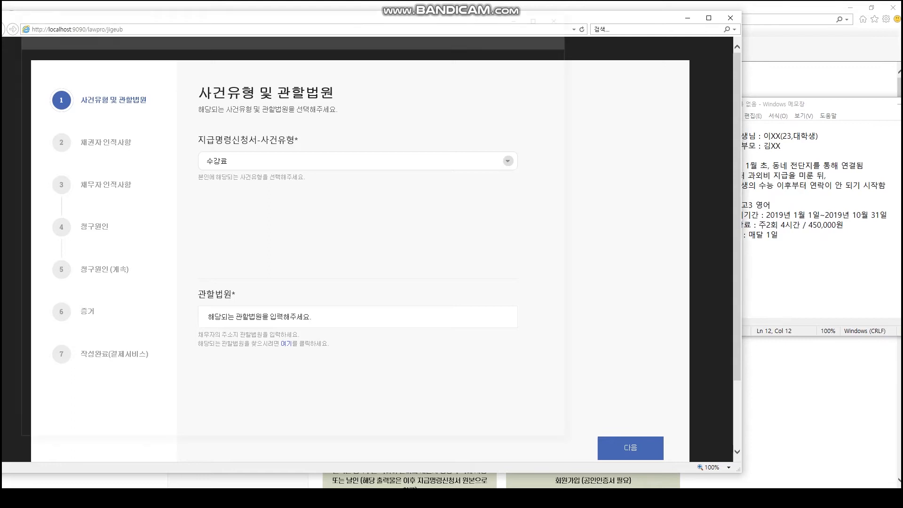
Search the court finder by neighbourhood address, copy 서울중앙지방법원 from the results, and close the finder
left_click(165, 287)
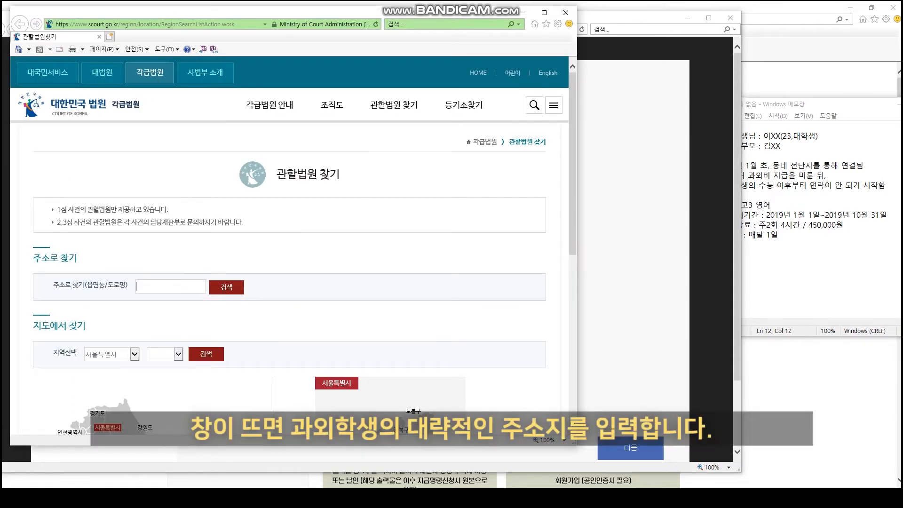
type("역삼동")
left_click(226, 287)
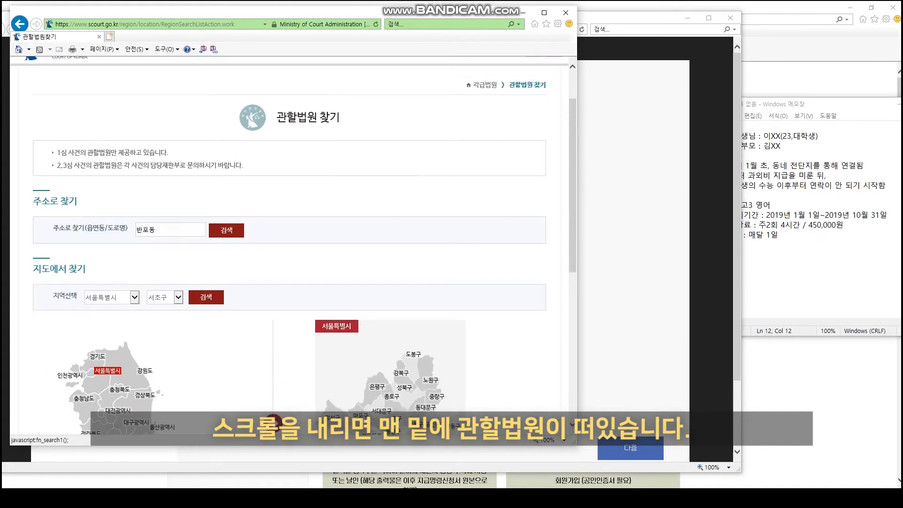
scroll(289, 250, "down", 7)
left_click_drag(84, 334, 35, 334)
key("ctrl+c")
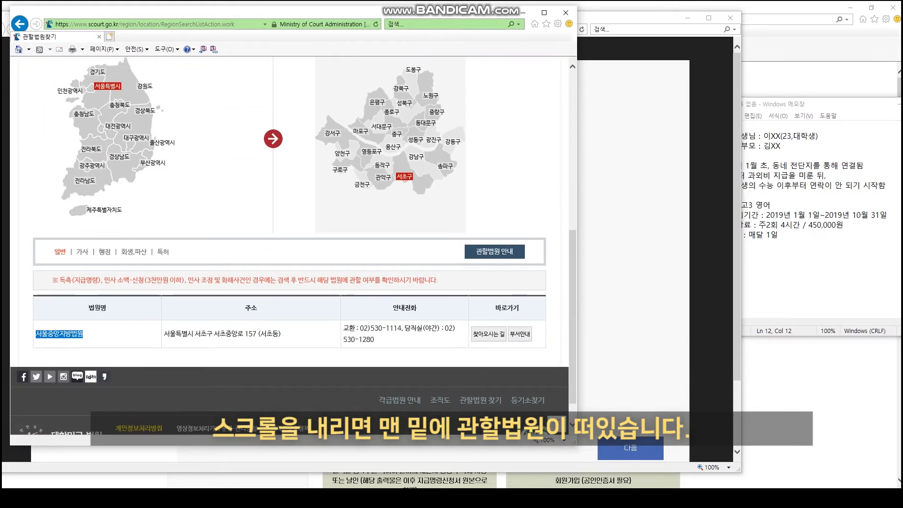
left_click(566, 13)
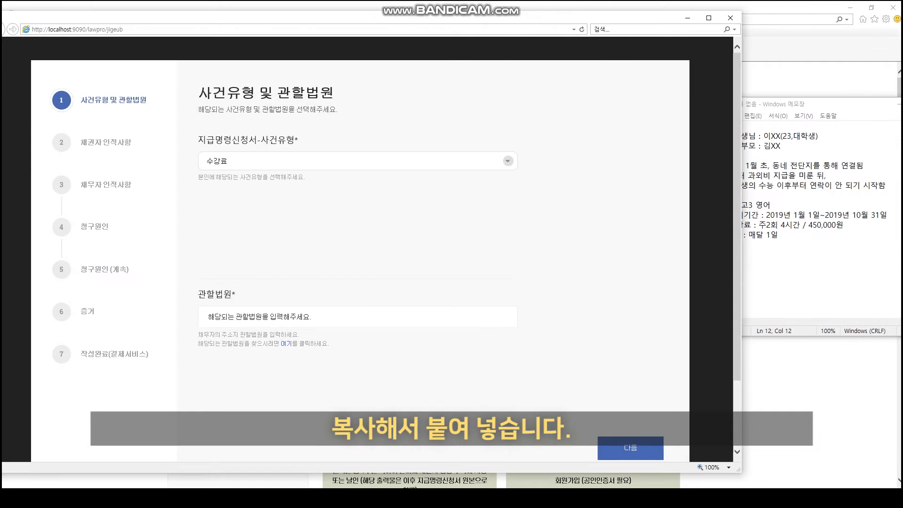
Paste 서울중앙지방법원 as the competent court and continue to the creditor step
left_click(263, 316)
key("ctrl+v")
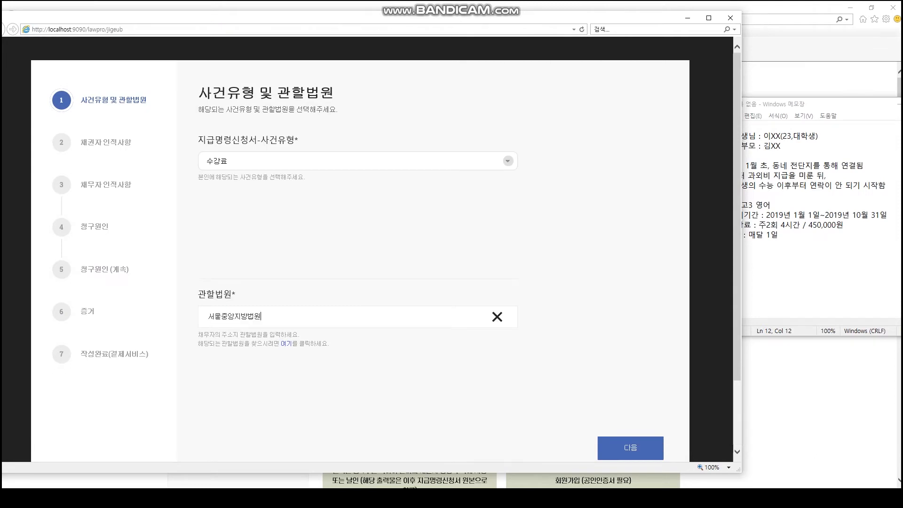
left_click(630, 448)
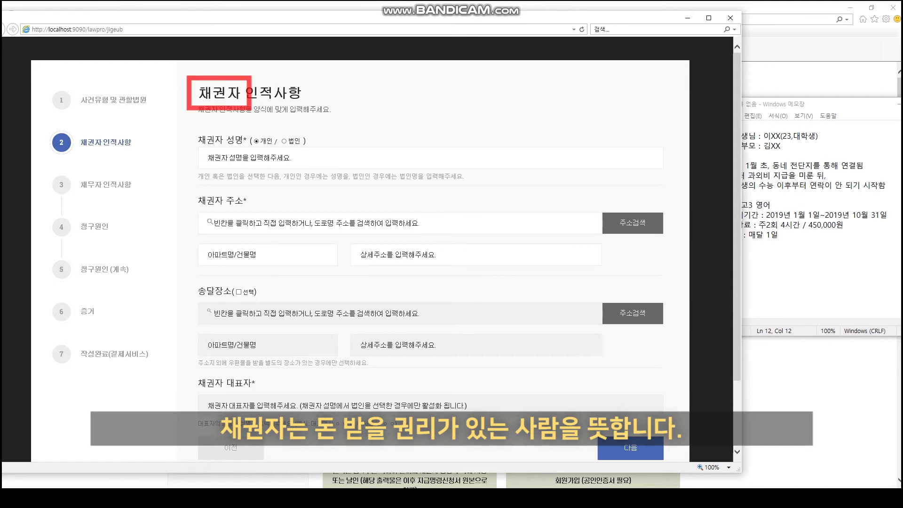
Enter the creditor's name, a searched road address, building name and unit number, then continue
left_click(250, 158)
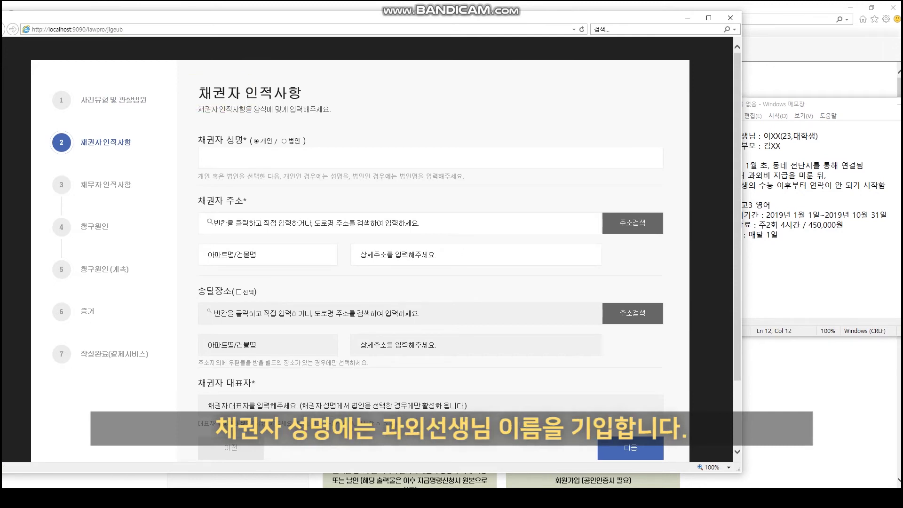
type("이XX")
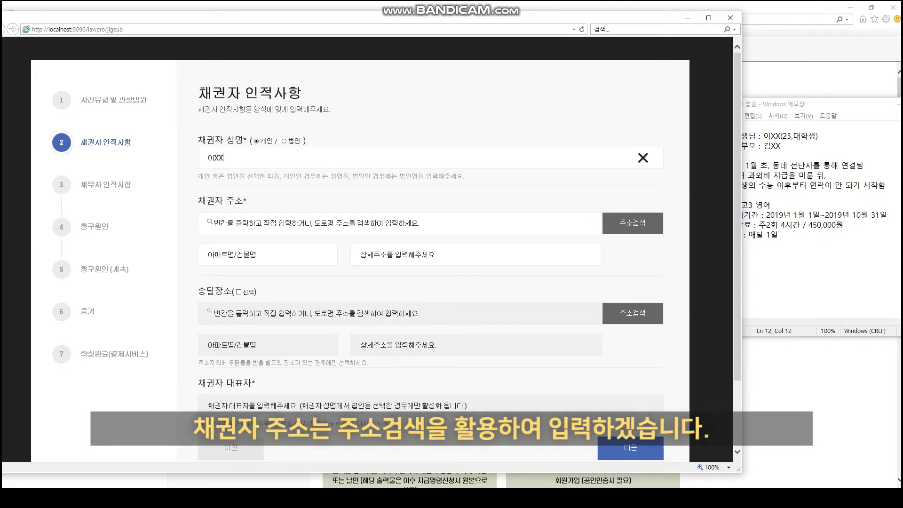
left_click(633, 223)
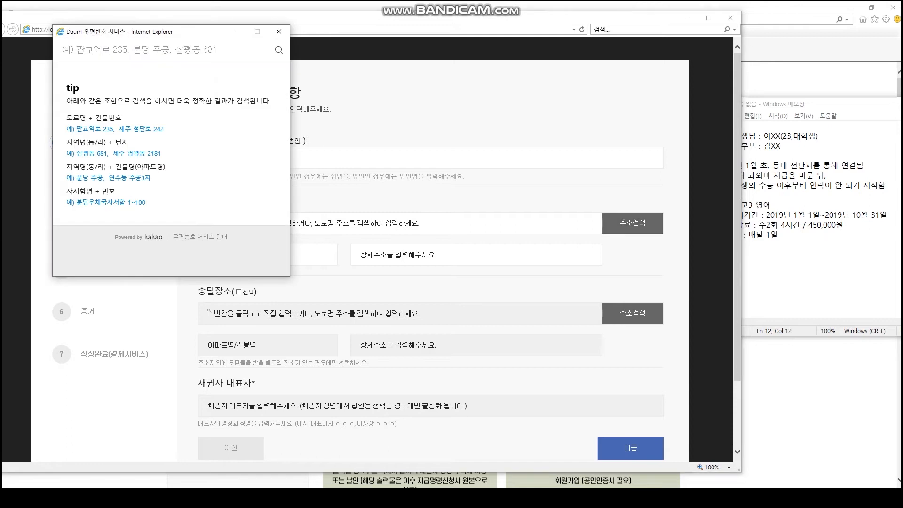
type("신림로")
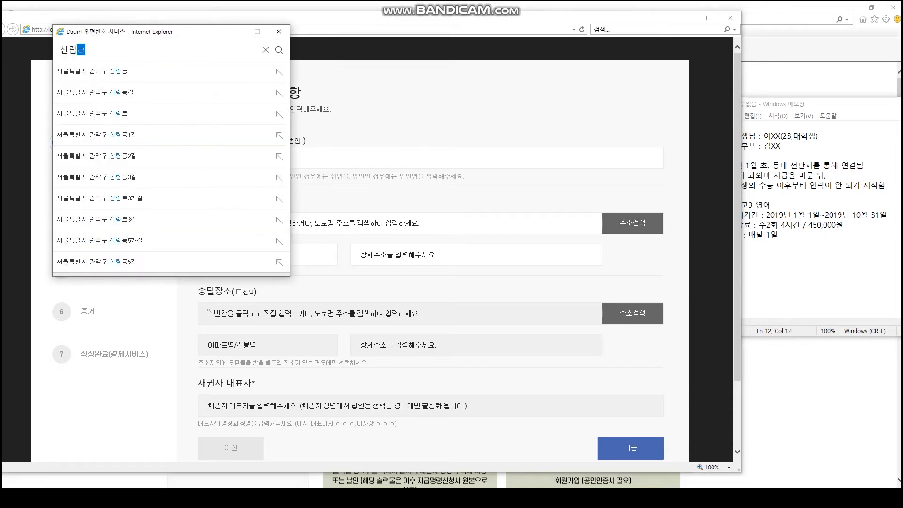
left_click(118, 72)
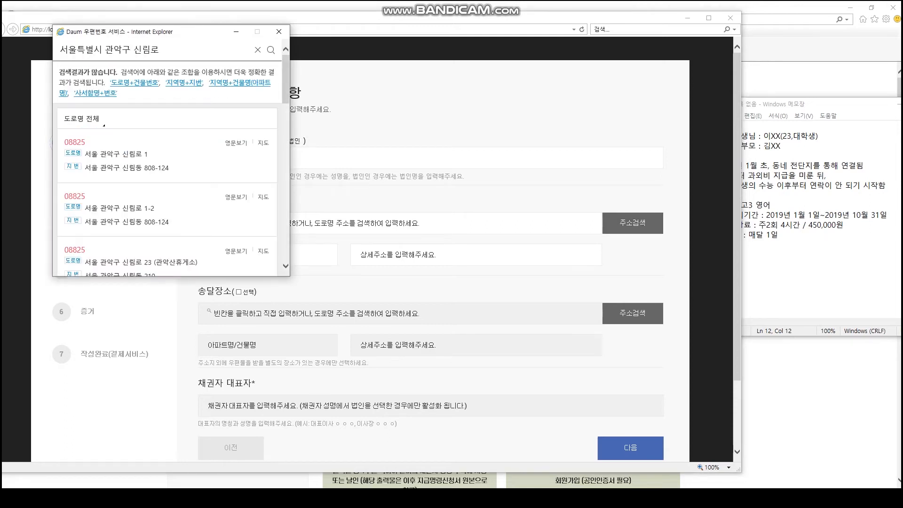
left_click(146, 156)
type("XX빌딩")
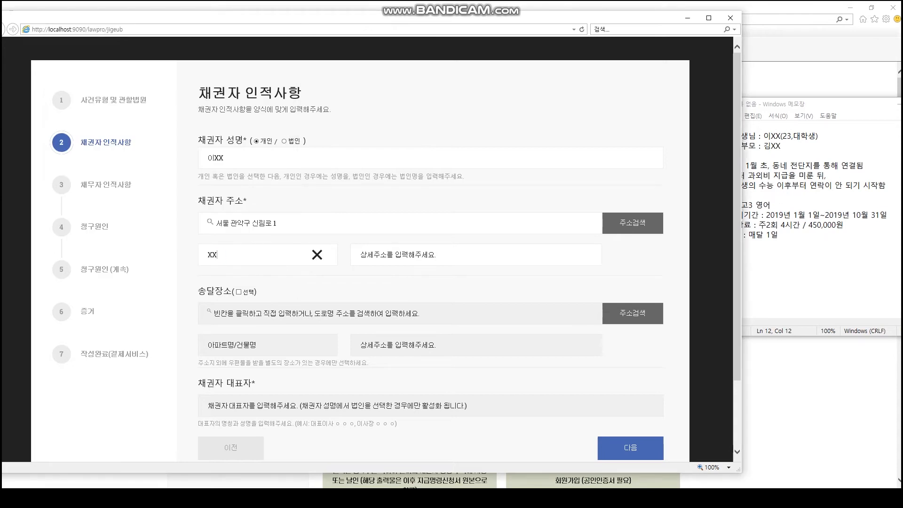
key("Tab")
type("105호")
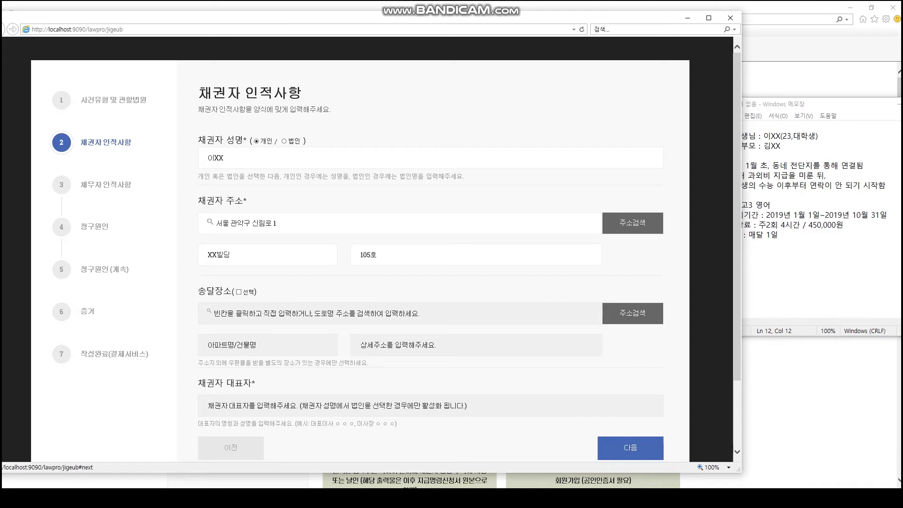
left_click(631, 447)
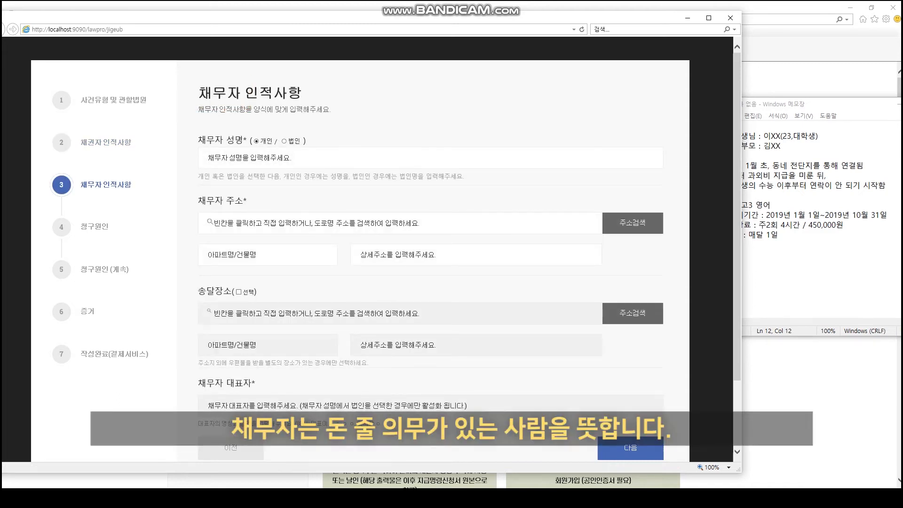
Enter the debtor's name, hand-typed road address, apartment name and unit, then continue
left_click(208, 157)
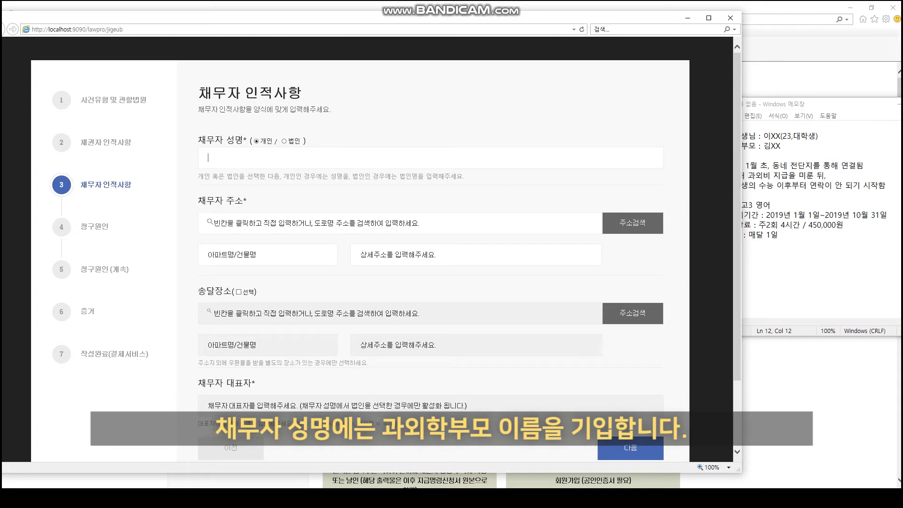
type("김XX")
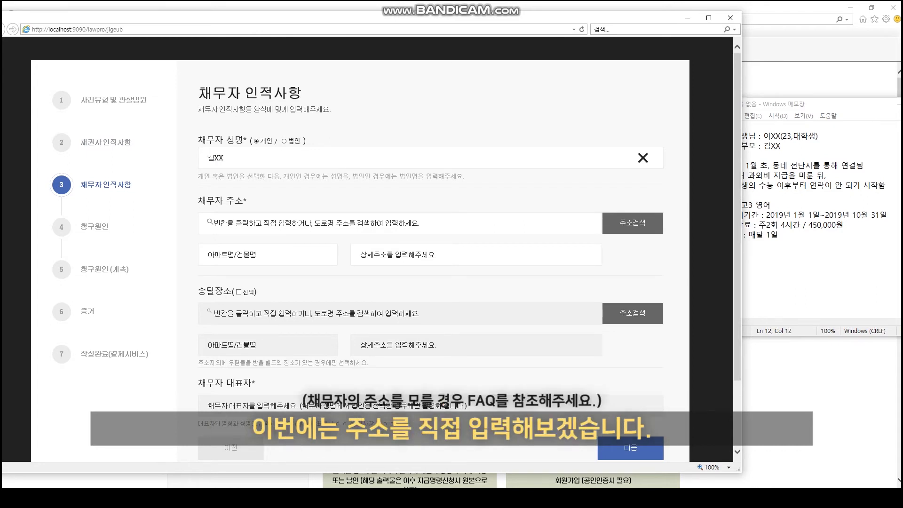
left_click(208, 223)
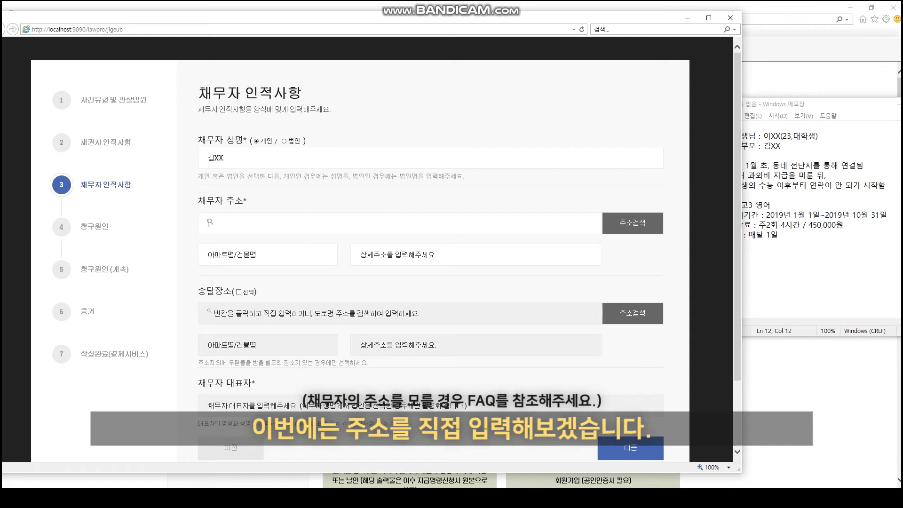
type("서울특별시 ")
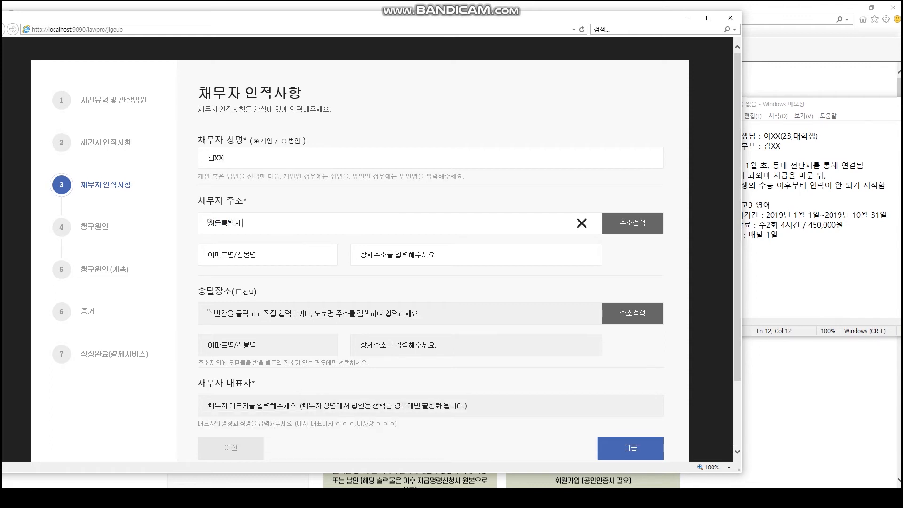
type("서초구 반포대로 1")
left_click(208, 255)
type("XX아파트")
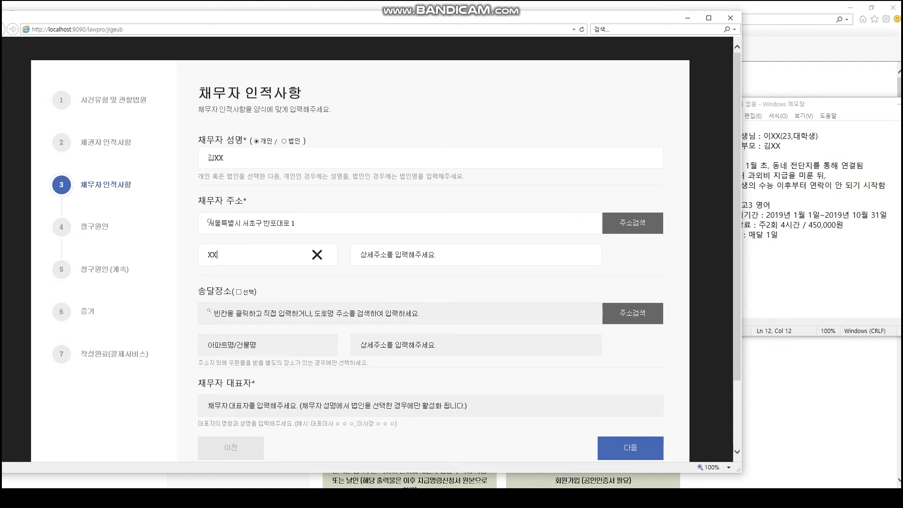
key("Tab")
type("123동 4567호")
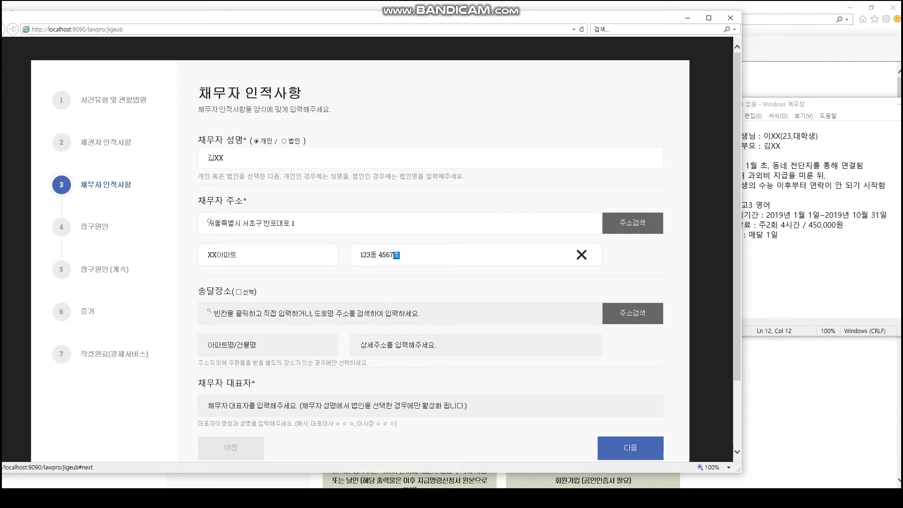
left_click(631, 448)
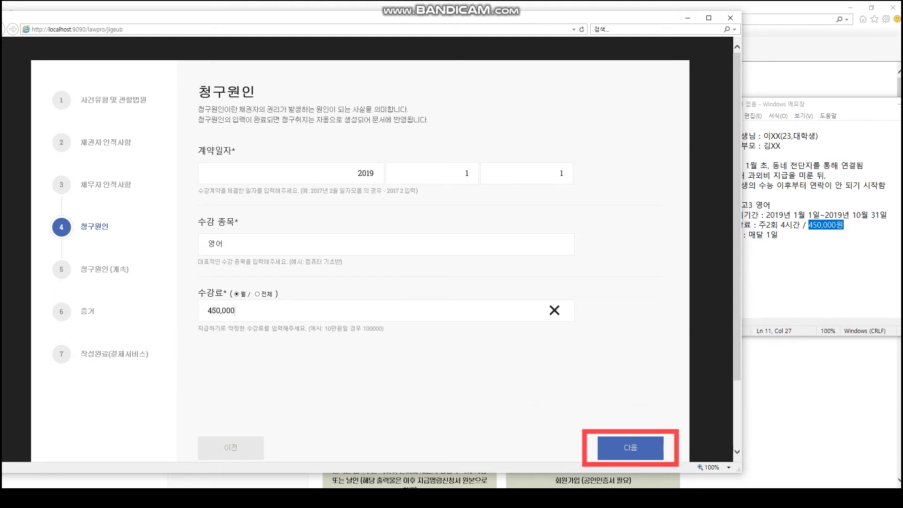
Confirm the claim cause (contract 2019-1-1, 영어, 450,000 won) and go to the next claim page
left_click(630, 448)
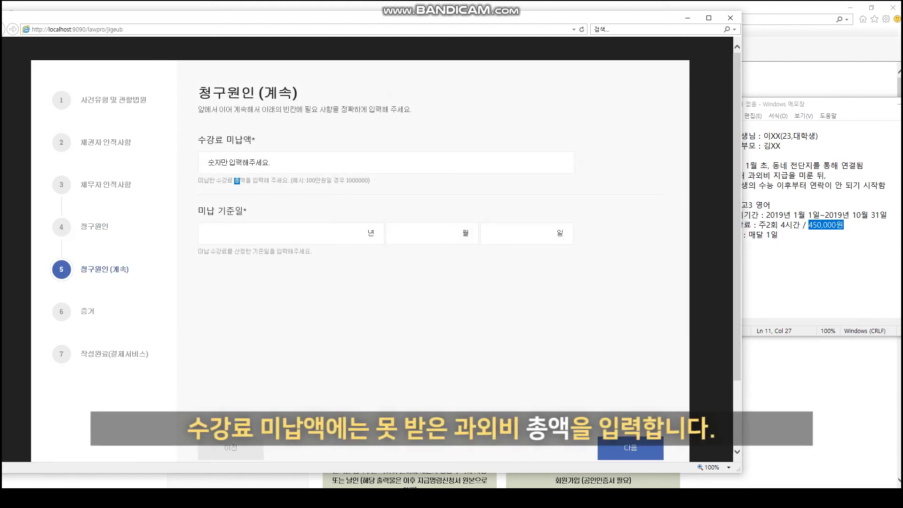
Check the 450,000-won monthly fee in the notes and enter 900,000 as the unpaid tuition
left_click(752, 176)
left_click_drag(719, 175, 827, 175)
left_click(809, 225)
left_click_drag(809, 225, 846, 225)
left_click(282, 162)
type("9000000")
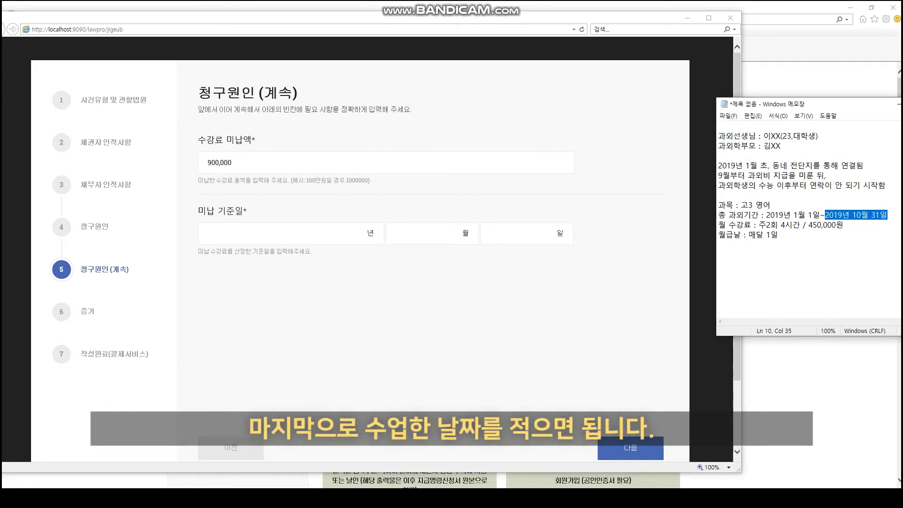
Enter 2019 / 10 / 31 as the 미납 기준일 and advance to the evidence step
left_click(357, 233)
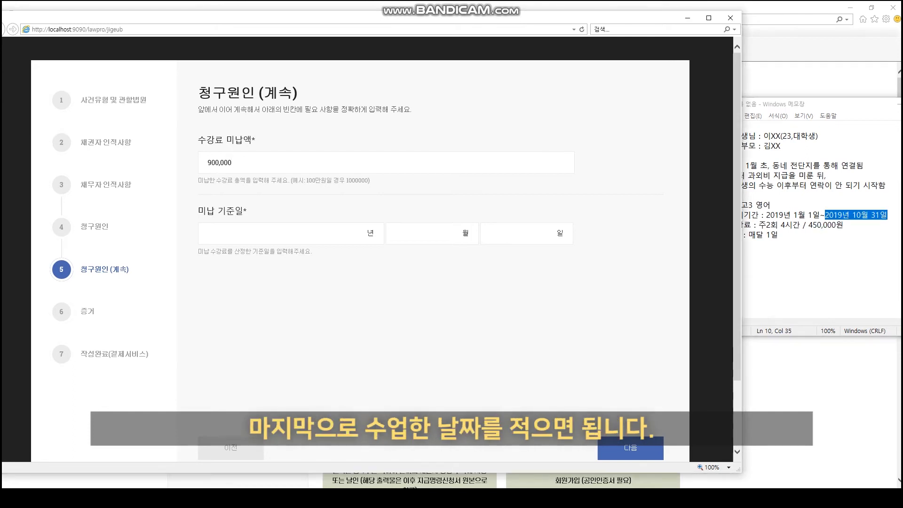
type("2019")
key("Tab")
type("10")
key("Tab")
type("31")
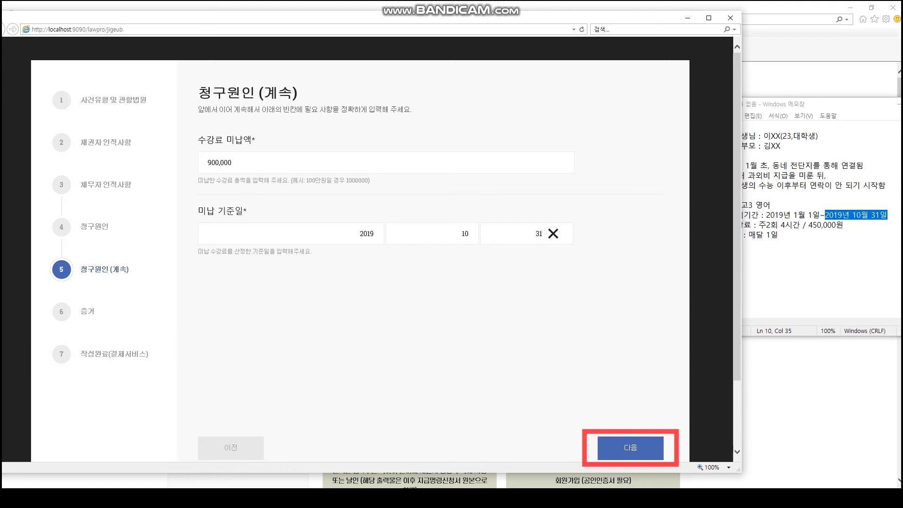
left_click(630, 447)
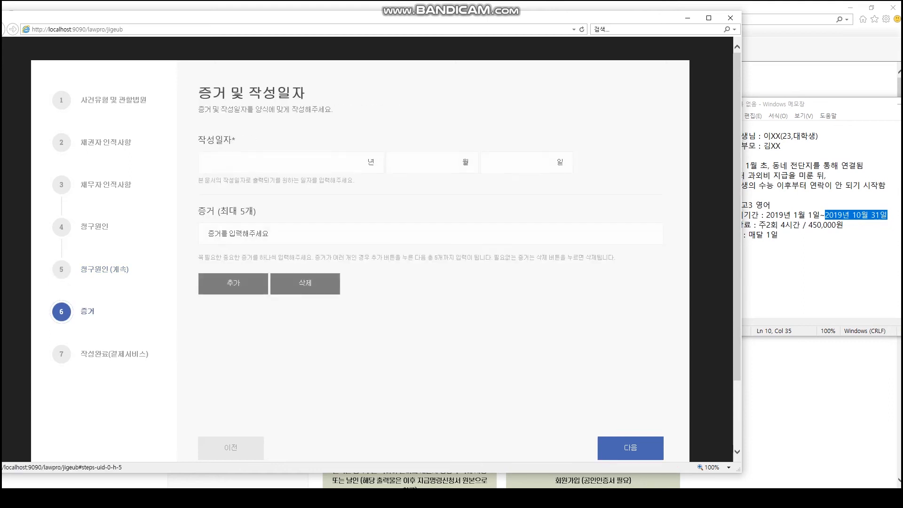
Set the 작성일자 to 2020 / 3 / 15
left_click(374, 162)
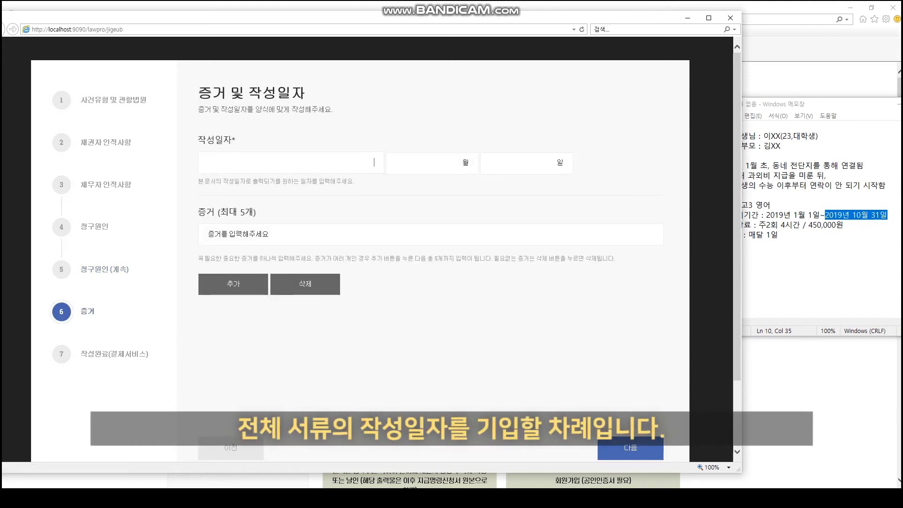
type("2020")
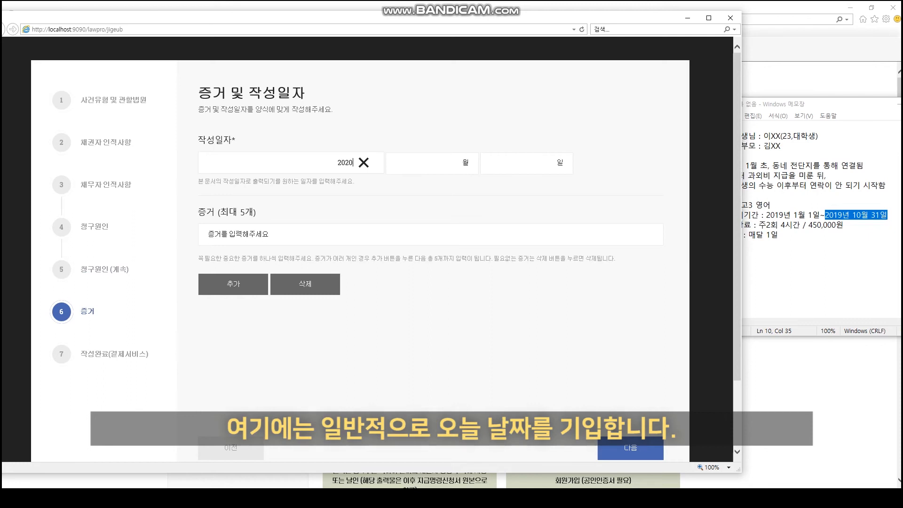
key("Tab")
type("3")
key("Tab")
type("15")
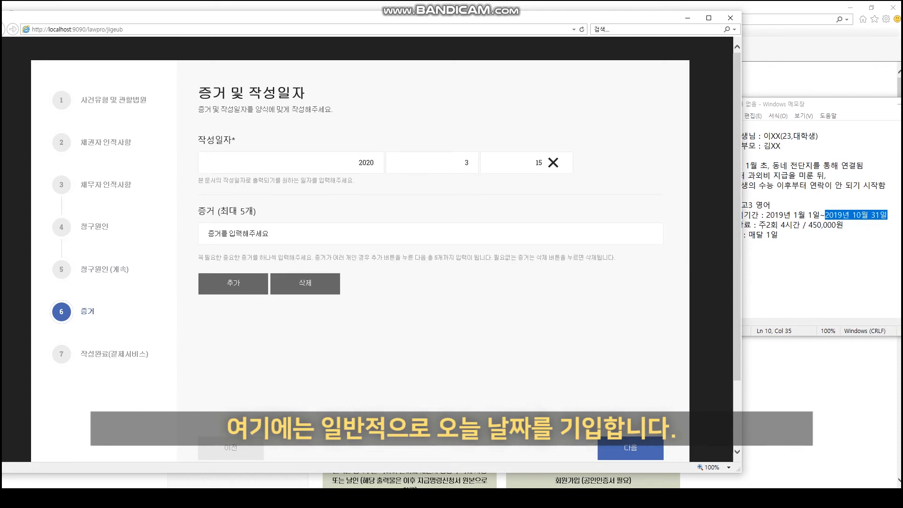
key("Tab")
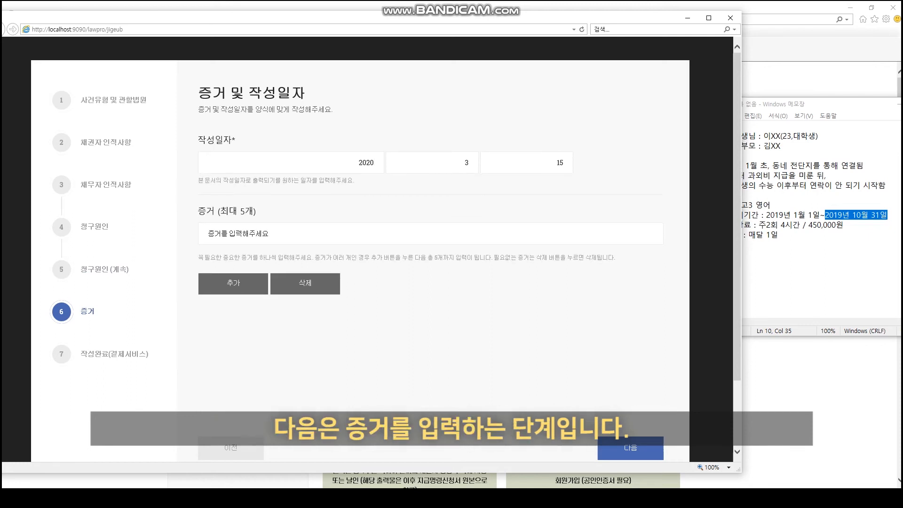
List 메시지 as evidence, add a second entry 수업자료, and continue
left_click(238, 233)
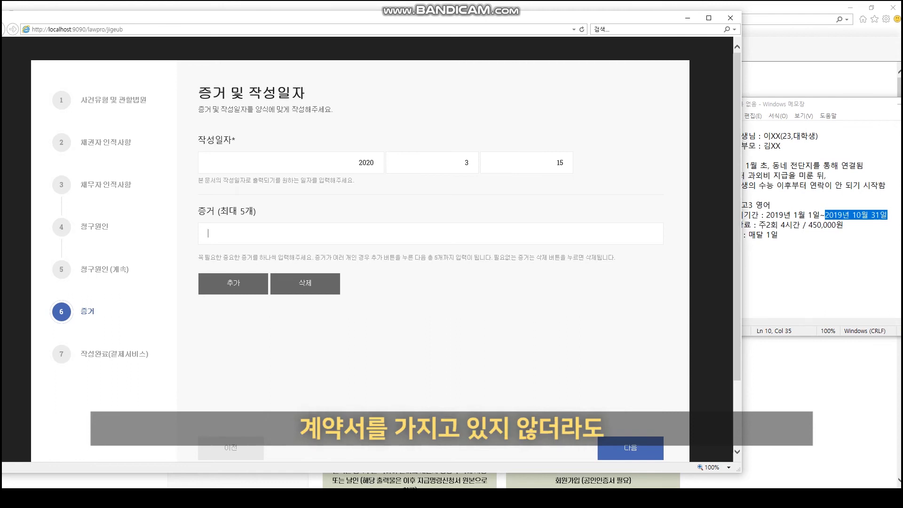
type("메시지")
left_click(233, 283)
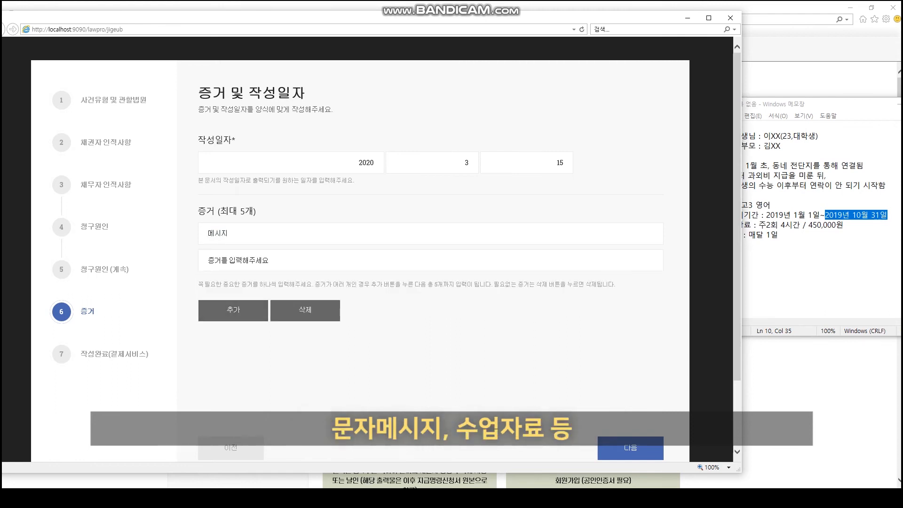
left_click(238, 260)
type("수업자료")
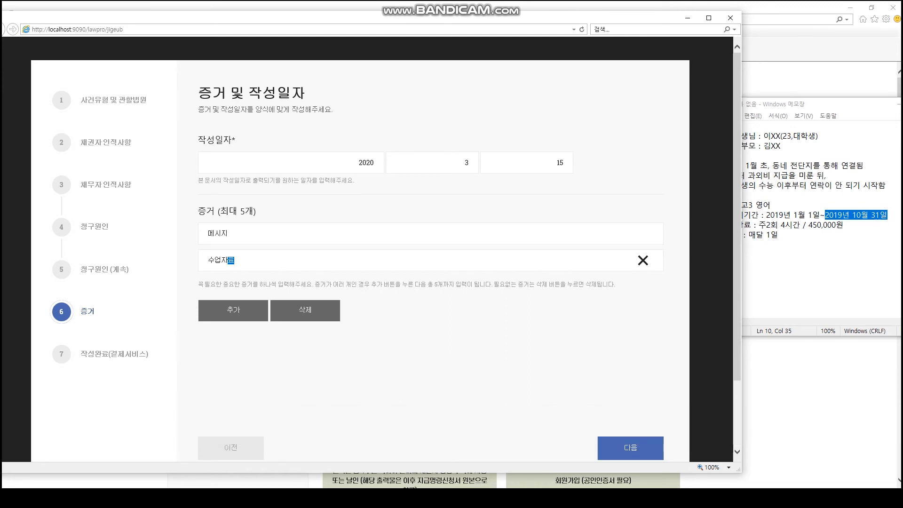
left_click(630, 448)
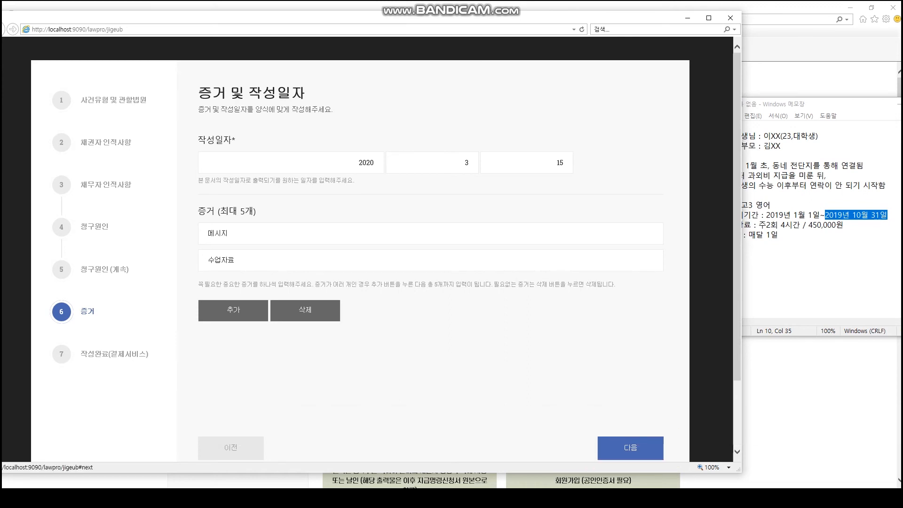
Advance to completion, save with 최종확인, and confirm proceeding to 결제하기
left_click(630, 448)
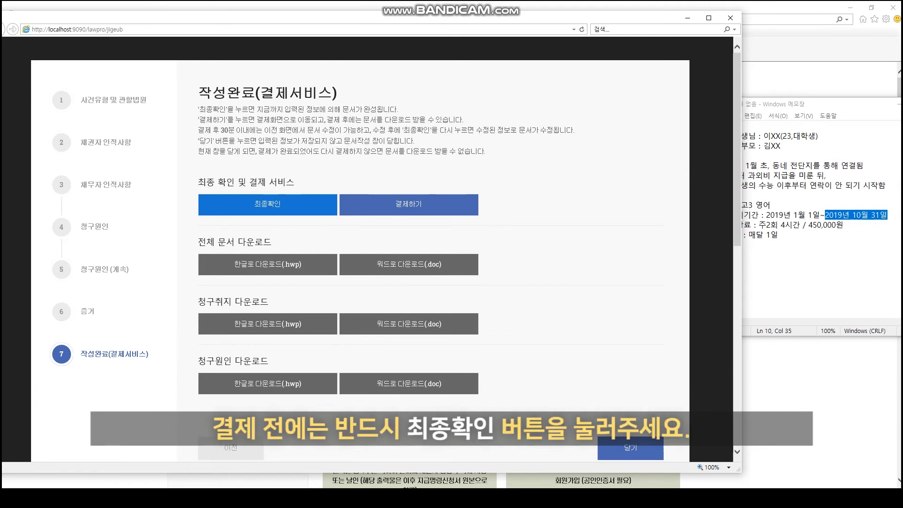
left_click(268, 205)
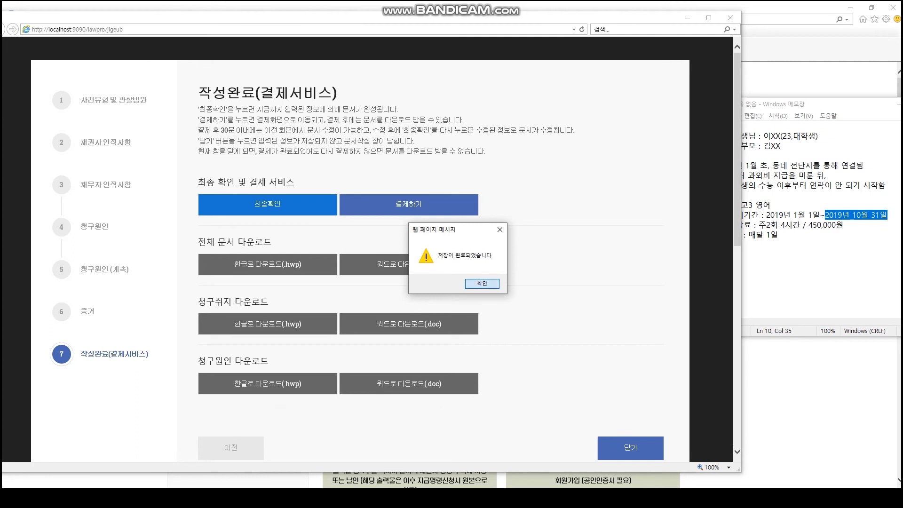
key("Return")
left_click(409, 205)
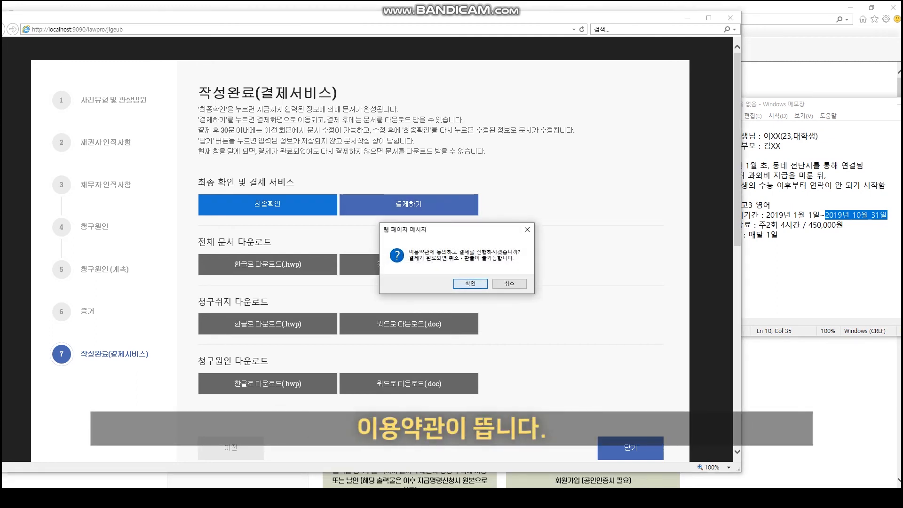
key("Return")
Agree to the LawPro terms of use and complete the payment
scroll(353, 306, "down", 10)
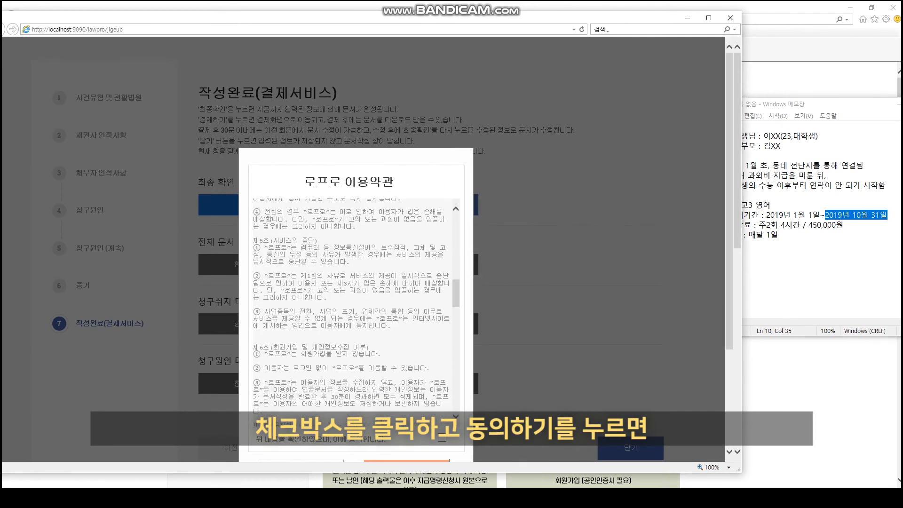
left_click(442, 311)
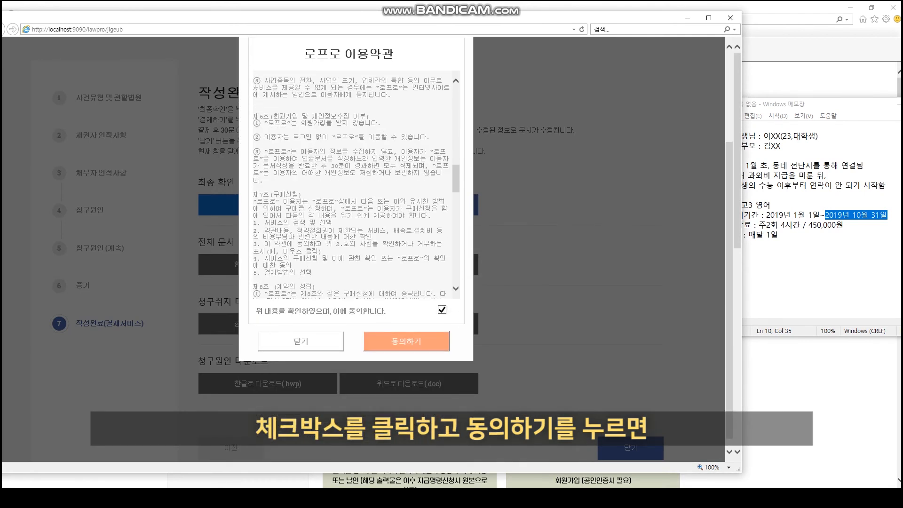
left_click(407, 342)
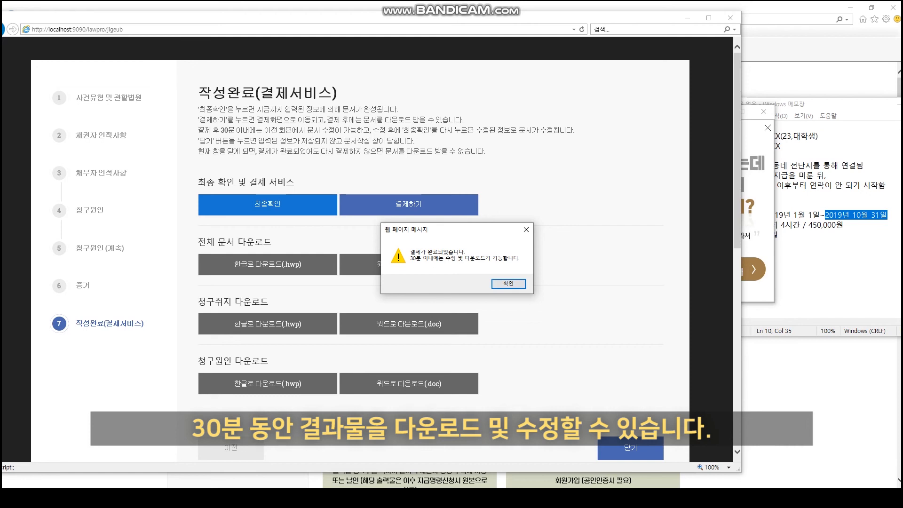
key("Return")
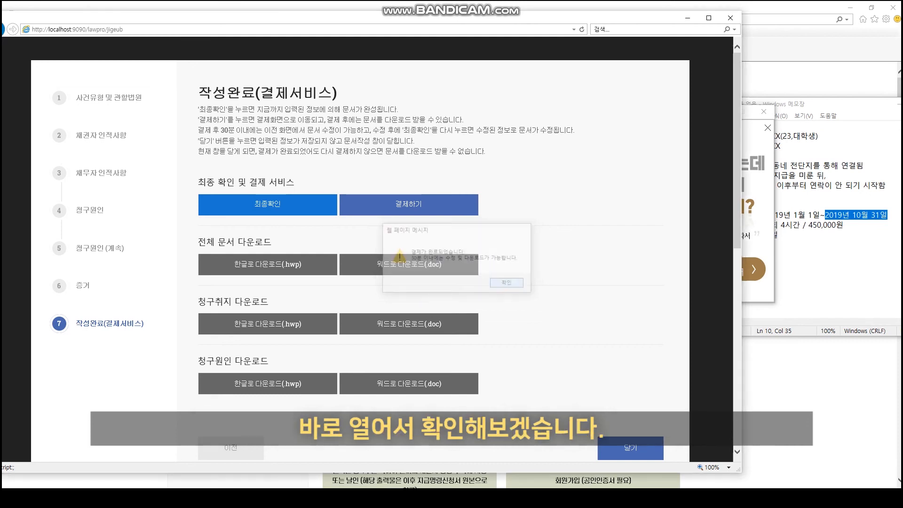
Download the full payment-order document as 전체문서 (241).hwp and open it in Hanword
left_click(267, 265)
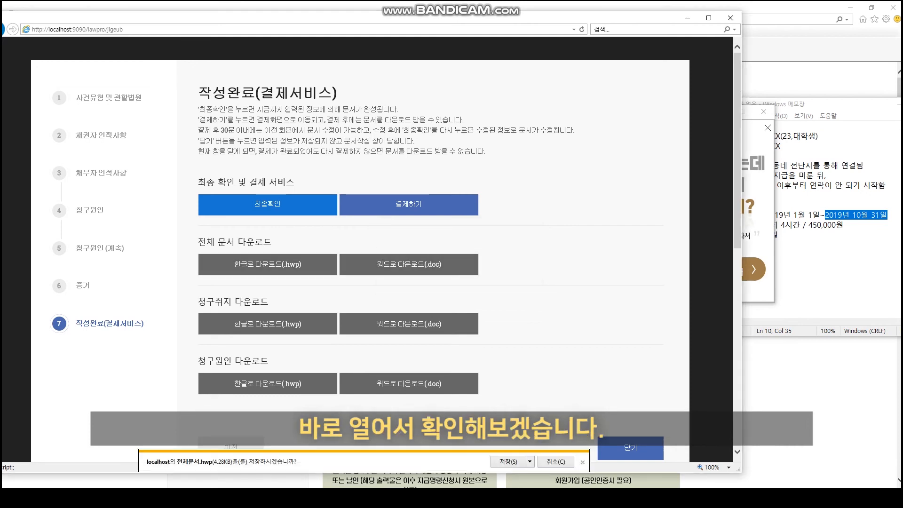
left_click(503, 462)
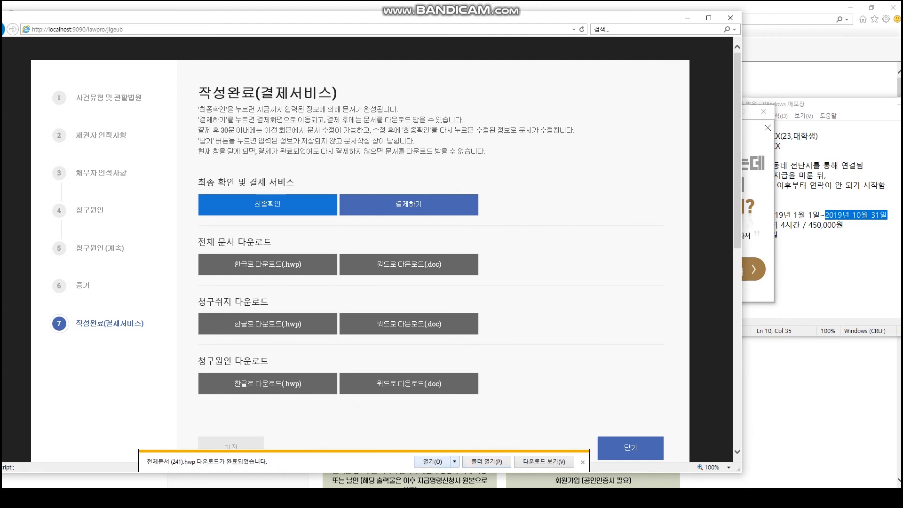
left_click(432, 462)
scroll(456, 278, "down", 5)
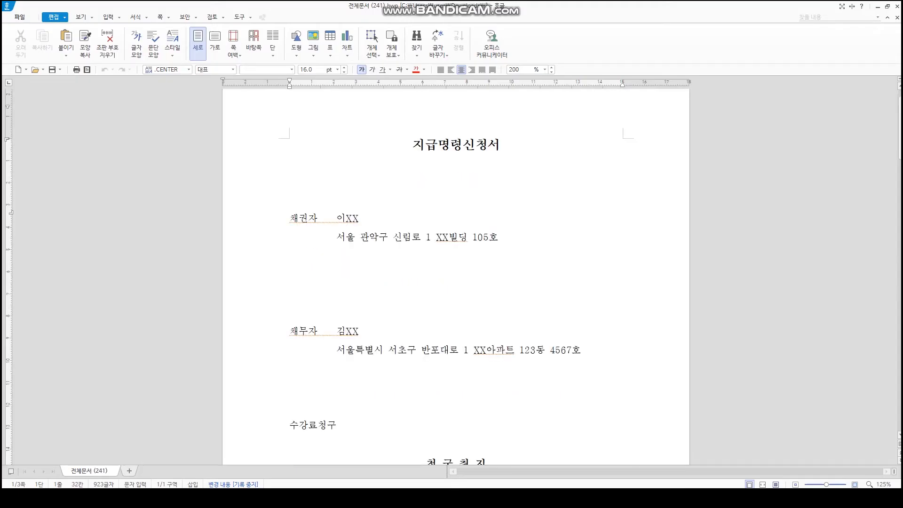
Scroll through the generated 지급명령신청서 in Hanword to review its contents
scroll(456, 278, "down", 6)
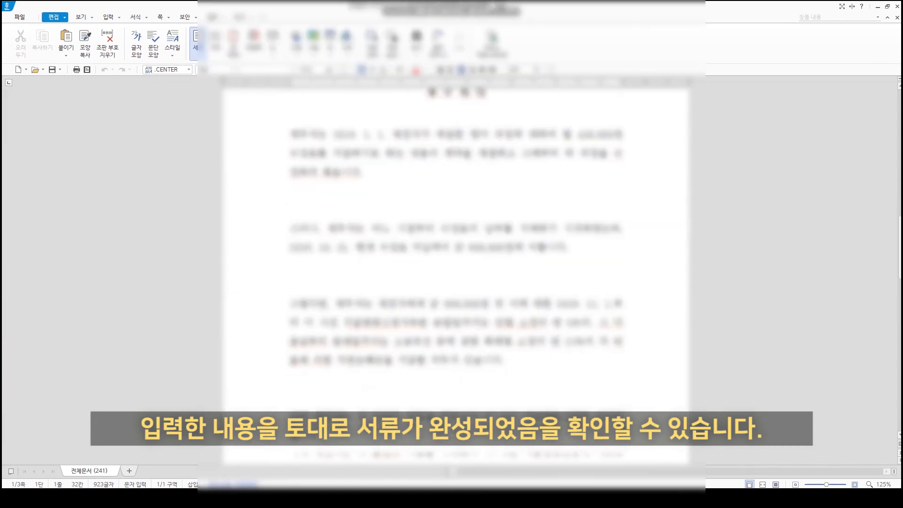
scroll(456, 278, "down", 5)
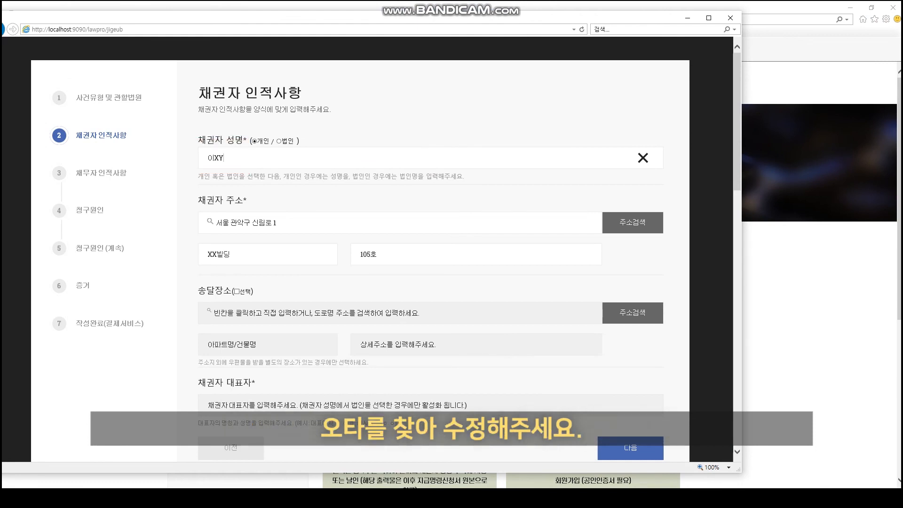
Fix the creditor name's last letter from Y to X and reconfirm the application at step 7
key("BackSpace")
type("X")
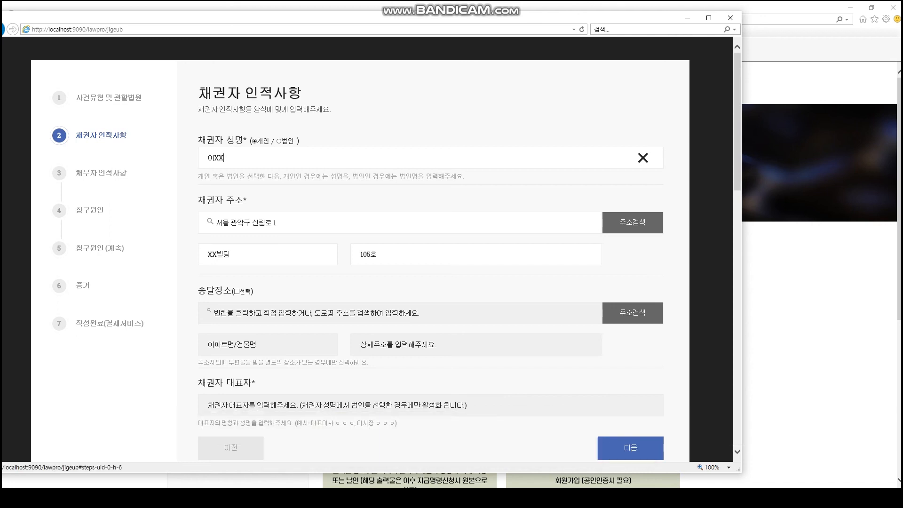
left_click(109, 323)
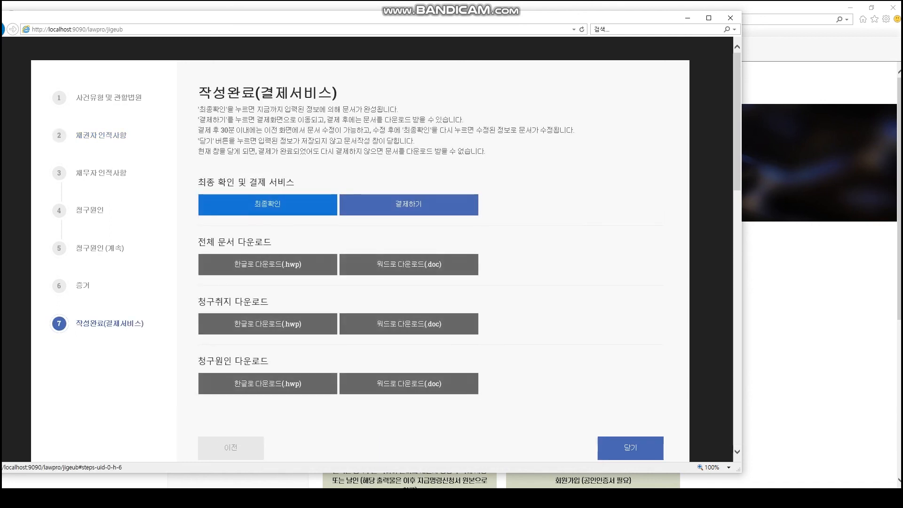
left_click(267, 204)
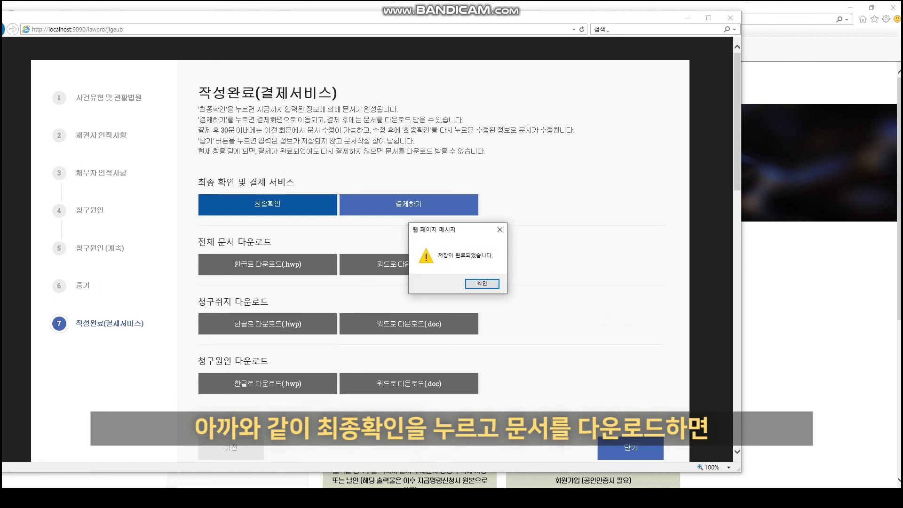
key("Return")
Download the corrected full document as 전체문서 (242).hwp and open it in Hanword
left_click(267, 265)
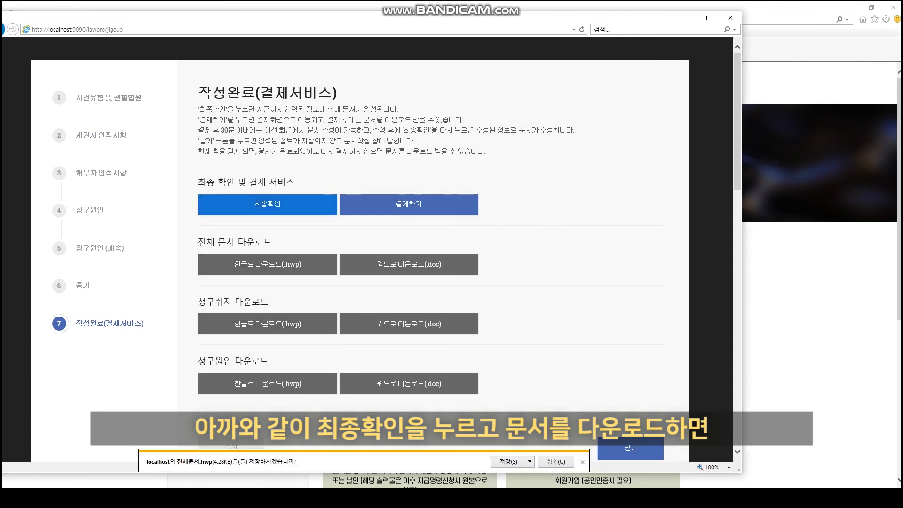
left_click(508, 461)
left_click(432, 462)
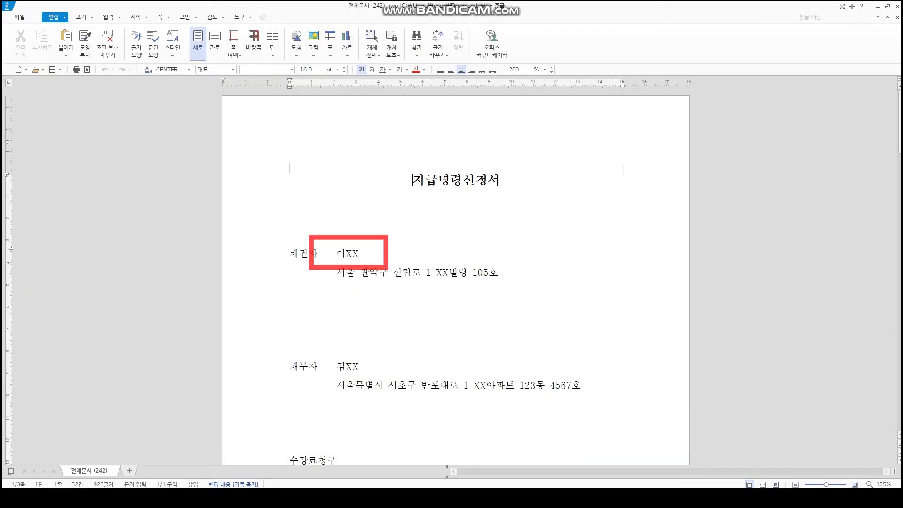